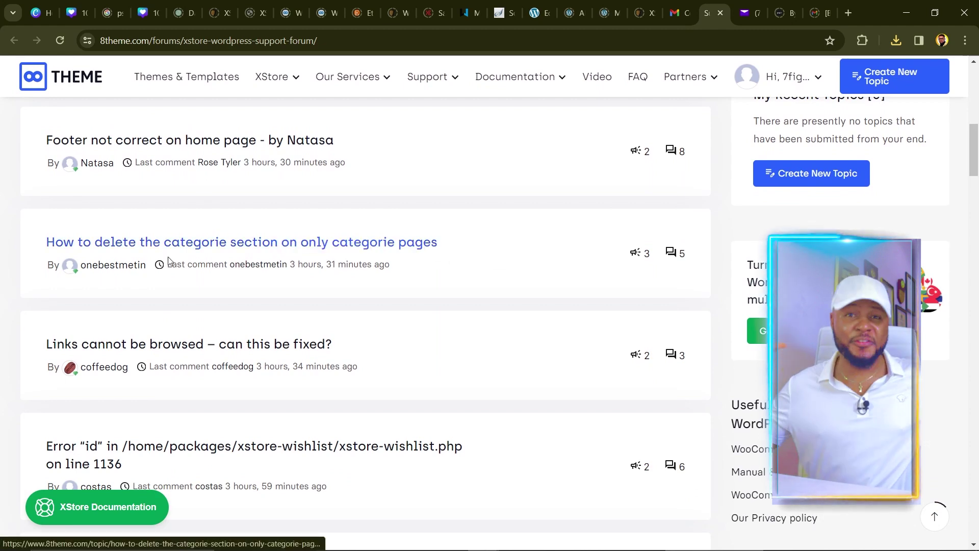
- Look through the topics in the XStore WordPress WooCommerce support forum
{"action": "left_click_drag", "start_coordinate": [26, 240], "coordinate": [0, 239]}
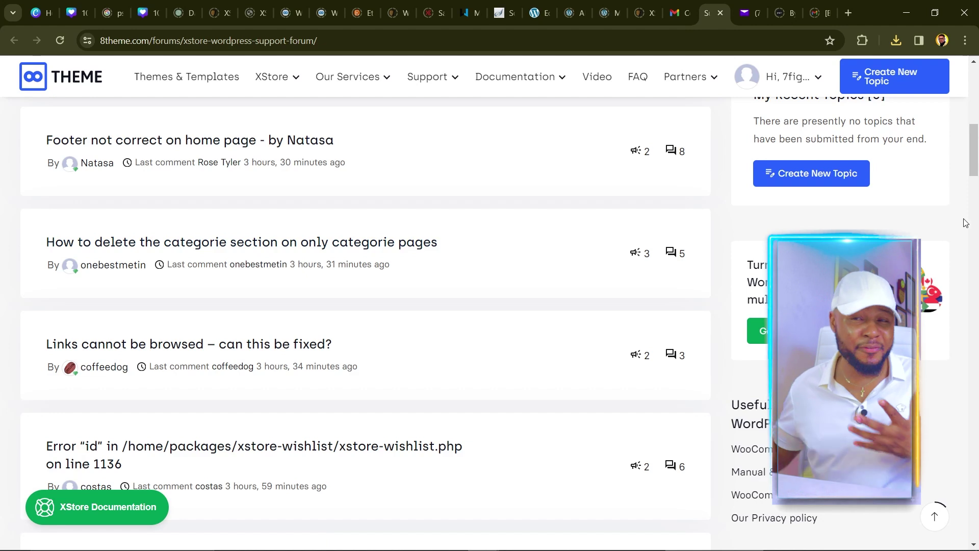
{"action": "scroll", "coordinate": [965, 222], "scroll_direction": "up", "scroll_amount": 10}
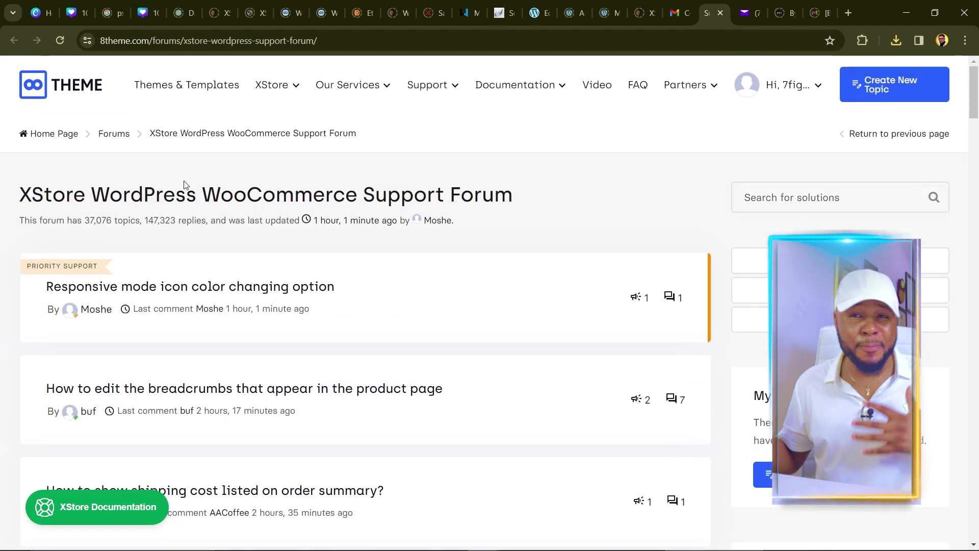
{"action": "left_click_drag", "start_coordinate": [19, 197], "coordinate": [25, 173]}
{"action": "scroll", "coordinate": [210, 283], "scroll_direction": "down", "scroll_amount": 10}
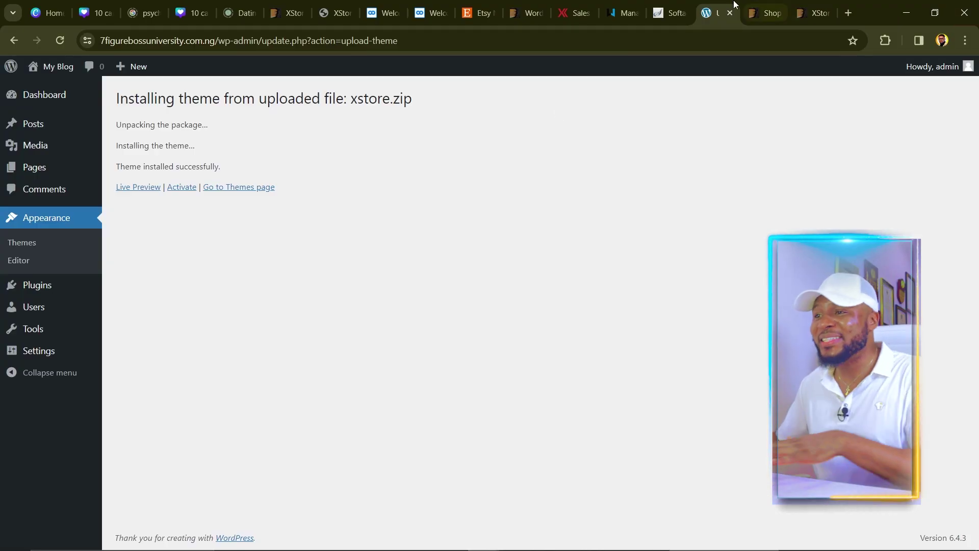
- Activate the uploaded XStore theme and submit its purchase code for theme registration
{"action": "left_click", "coordinate": [182, 187]}
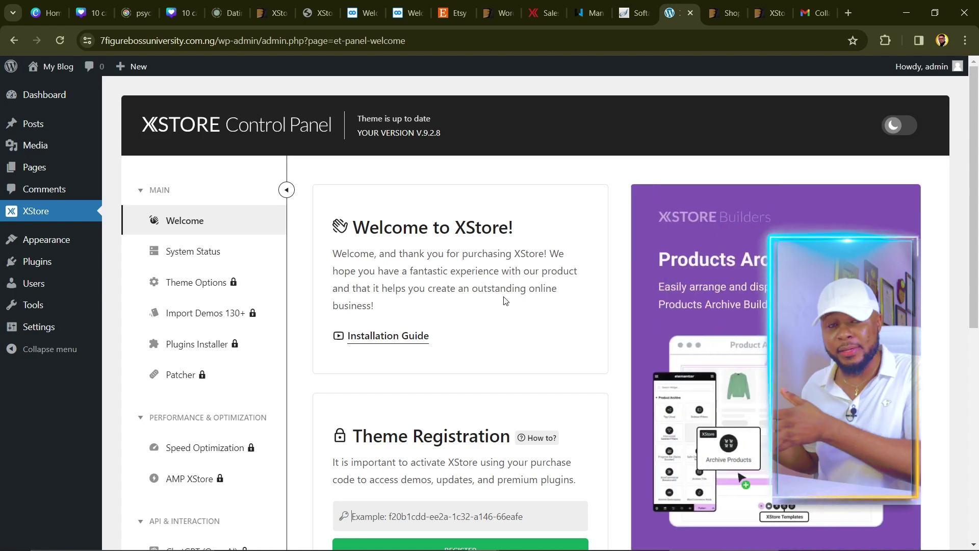
{"action": "scroll", "coordinate": [504, 301], "scroll_direction": "down", "scroll_amount": 2}
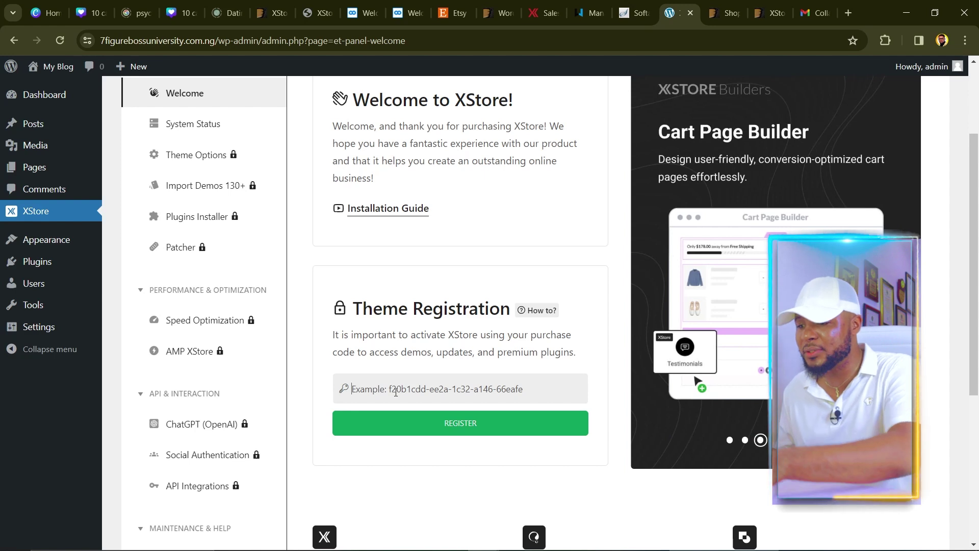
{"action": "key", "text": "ctrl+v"}
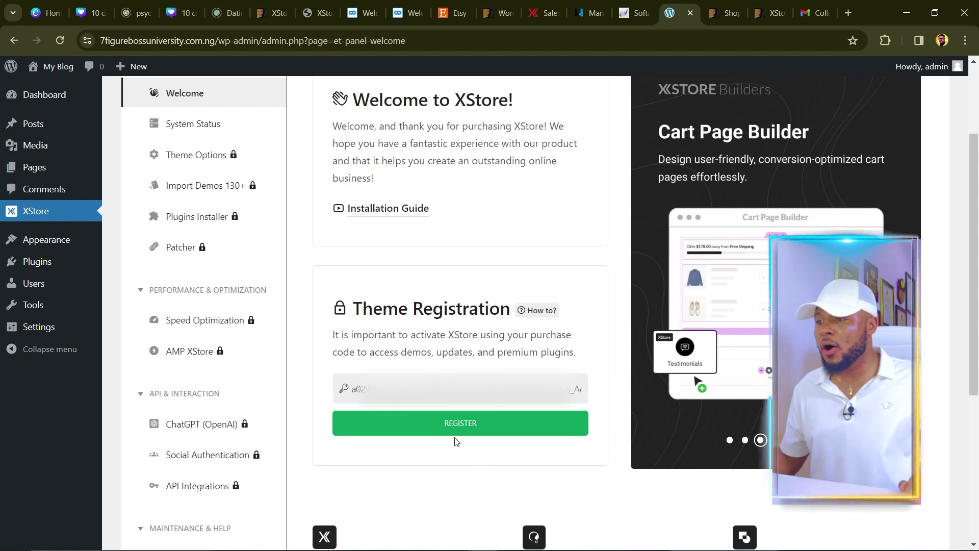
{"action": "left_click", "coordinate": [454, 423]}
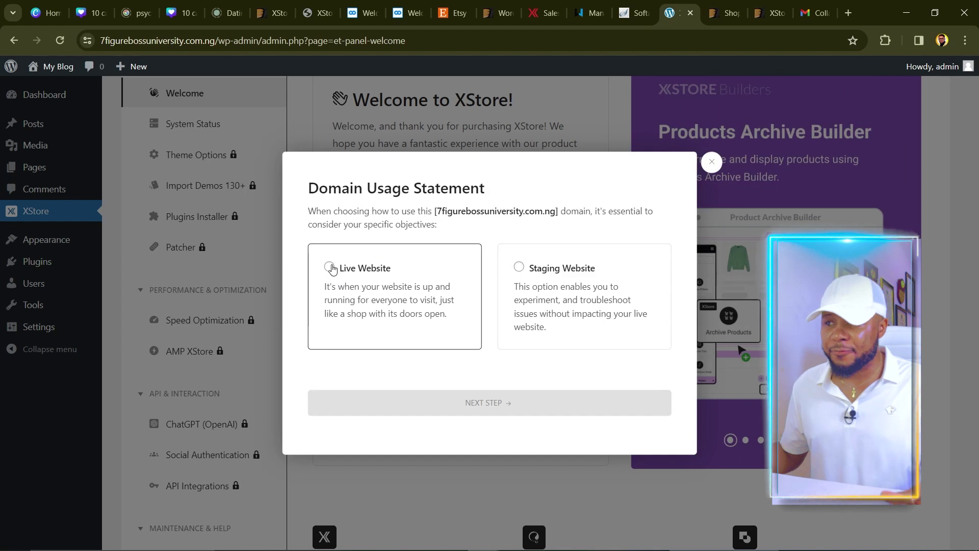
- Declare the domain as a Live Website, accept the license, data storage and manual domain verification guidelines, and register the theme
{"action": "left_click", "coordinate": [331, 267]}
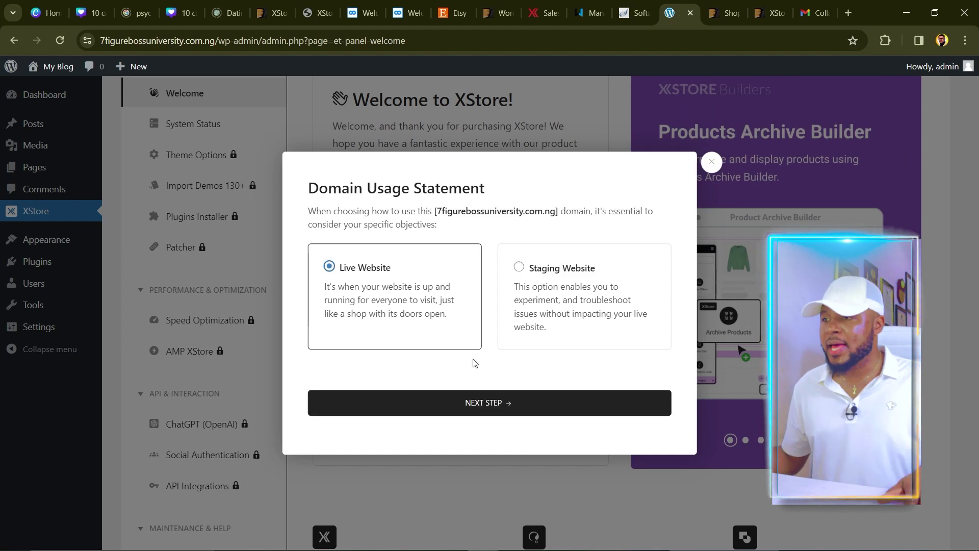
{"action": "left_click", "coordinate": [502, 402]}
{"action": "left_click", "coordinate": [344, 242]}
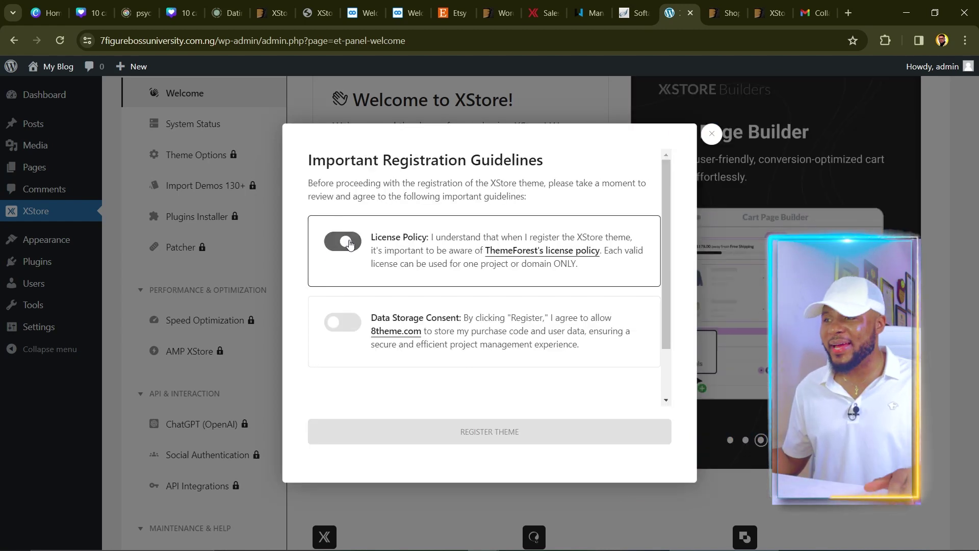
{"action": "left_click", "coordinate": [346, 320]}
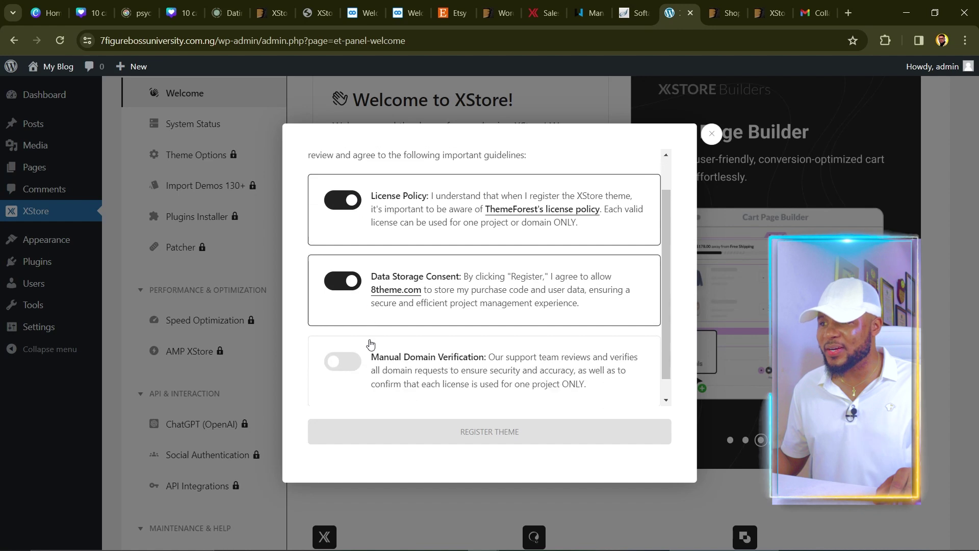
{"action": "left_click", "coordinate": [357, 340]}
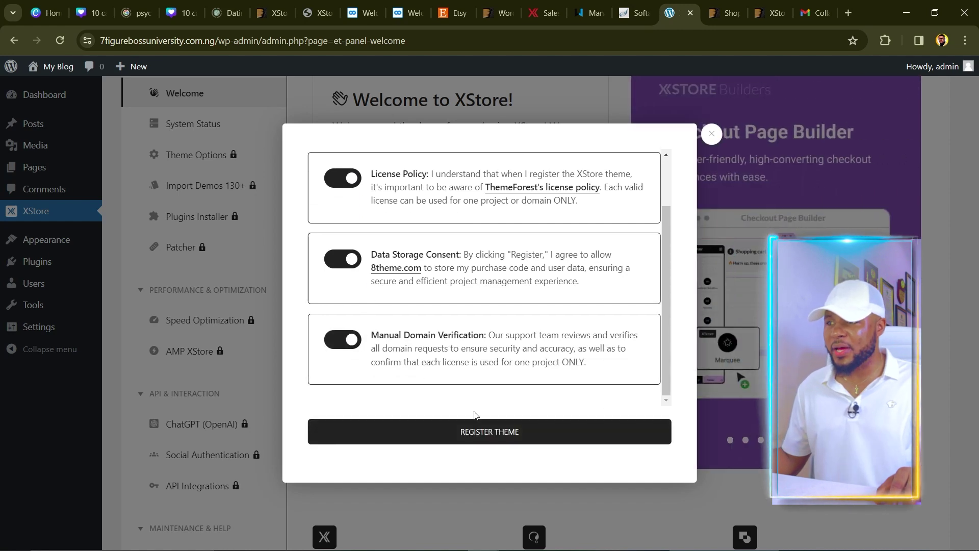
{"action": "left_click", "coordinate": [505, 433]}
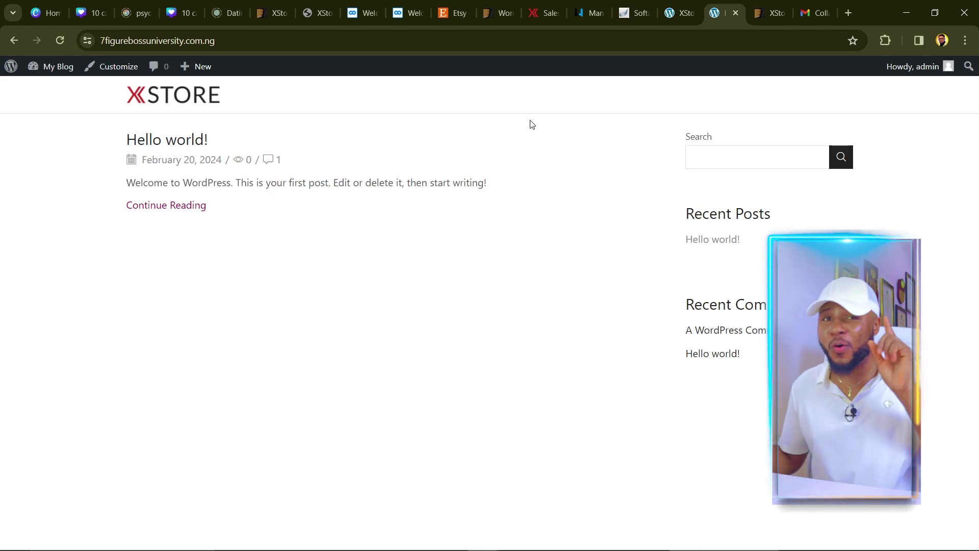
- Return to the WordPress admin and go to XStore's library of importable demos
{"action": "left_click", "coordinate": [682, 13]}
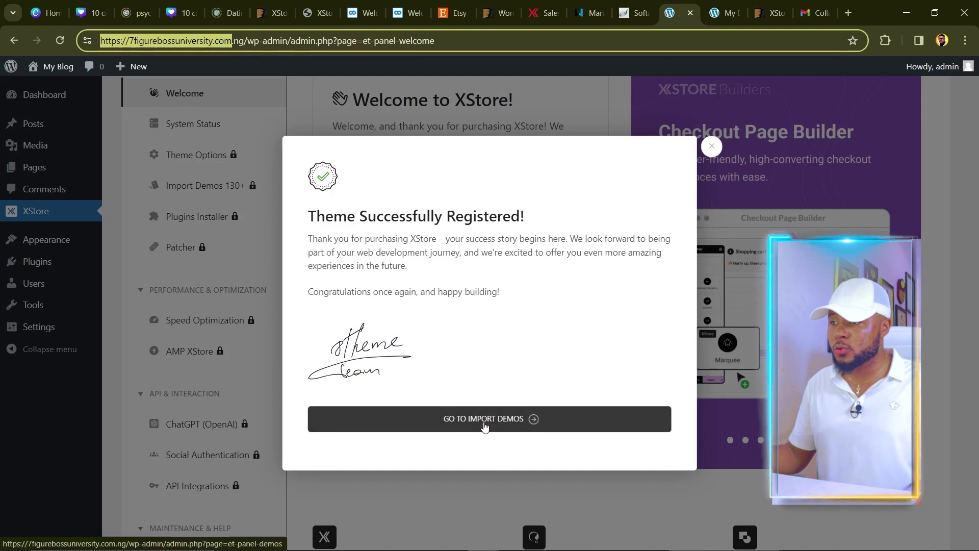
{"action": "left_click", "coordinate": [483, 423]}
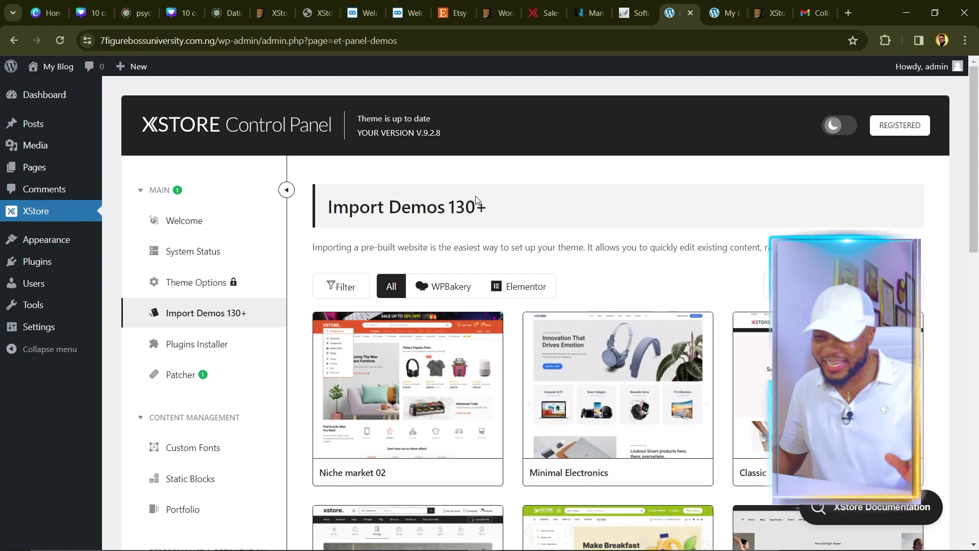
{"action": "scroll", "coordinate": [619, 231], "scroll_direction": "down", "scroll_amount": 3}
{"action": "scroll", "coordinate": [619, 231], "scroll_direction": "down", "scroll_amount": 1}
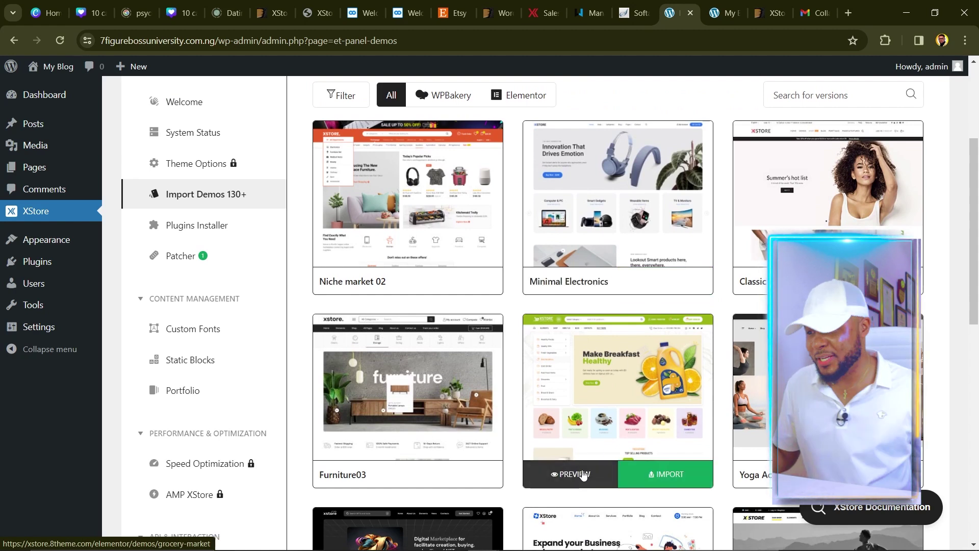
- Preview the green grocery demo's homepage, close the preview, and reload the site's own homepage for comparison
{"action": "left_click", "coordinate": [571, 474]}
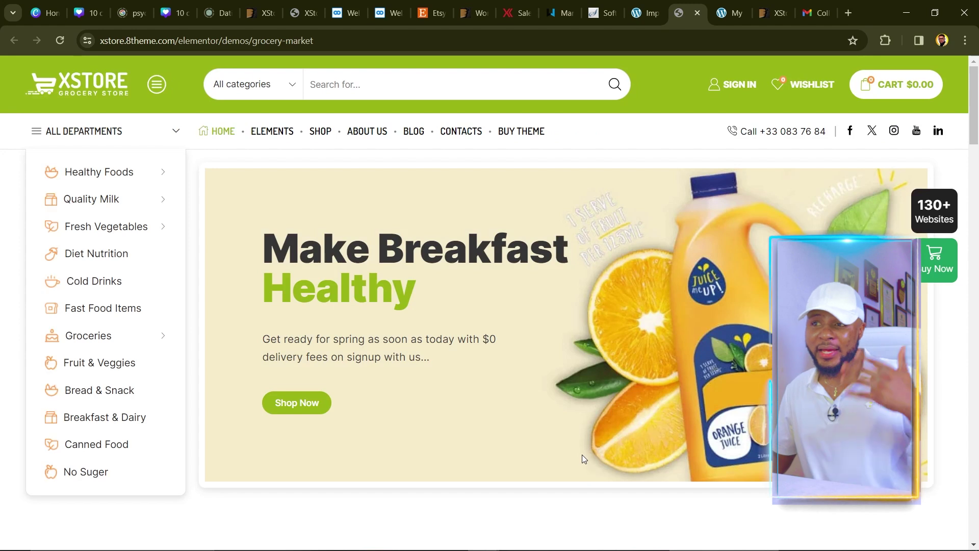
{"action": "scroll", "coordinate": [583, 459], "scroll_direction": "down", "scroll_amount": 10}
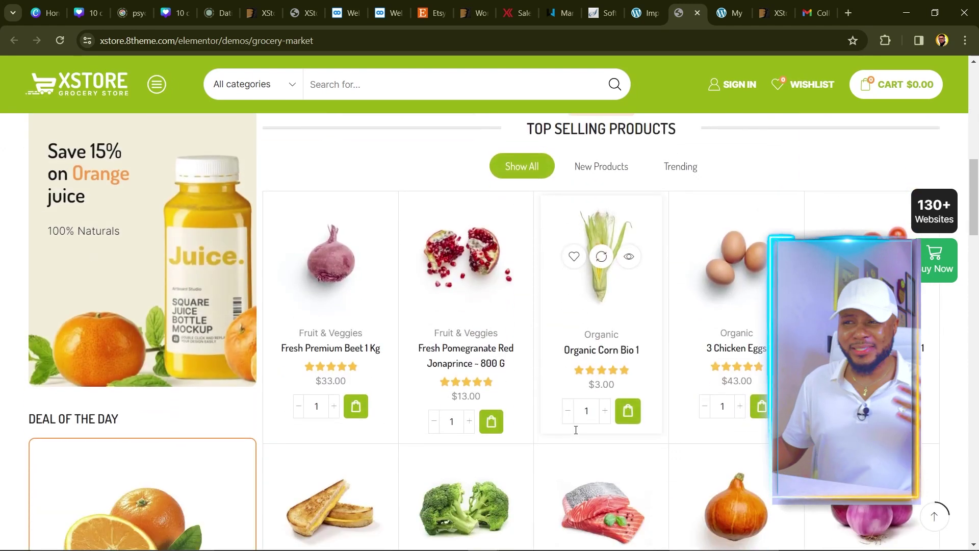
{"action": "scroll", "coordinate": [576, 430], "scroll_direction": "down", "scroll_amount": 7}
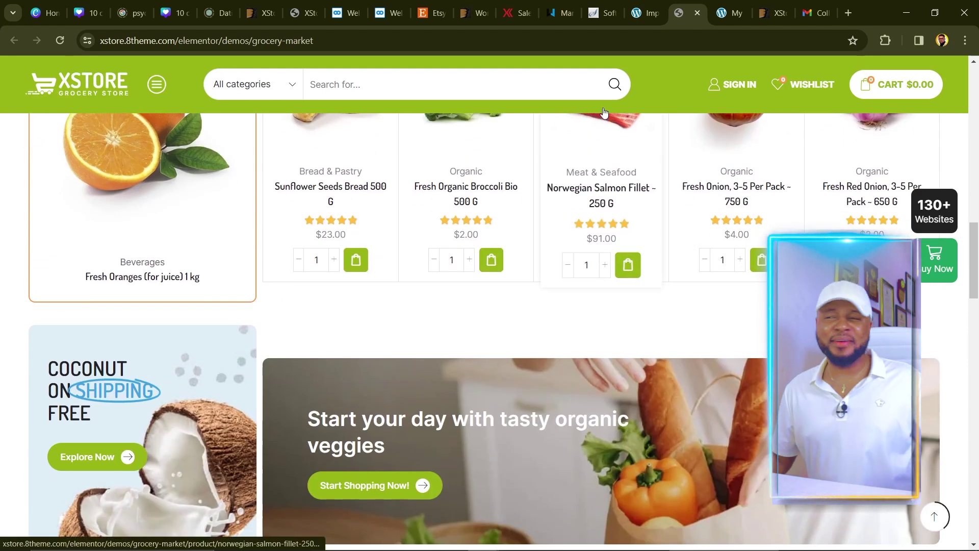
{"action": "left_click", "coordinate": [697, 13]}
{"action": "mouse_move", "coordinate": [685, 489]}
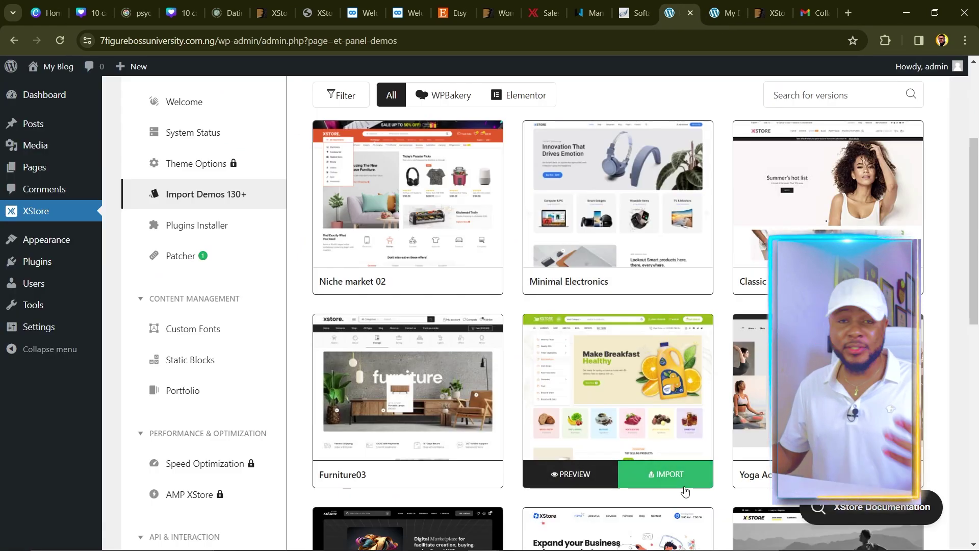
{"action": "left_click", "coordinate": [717, 11]}
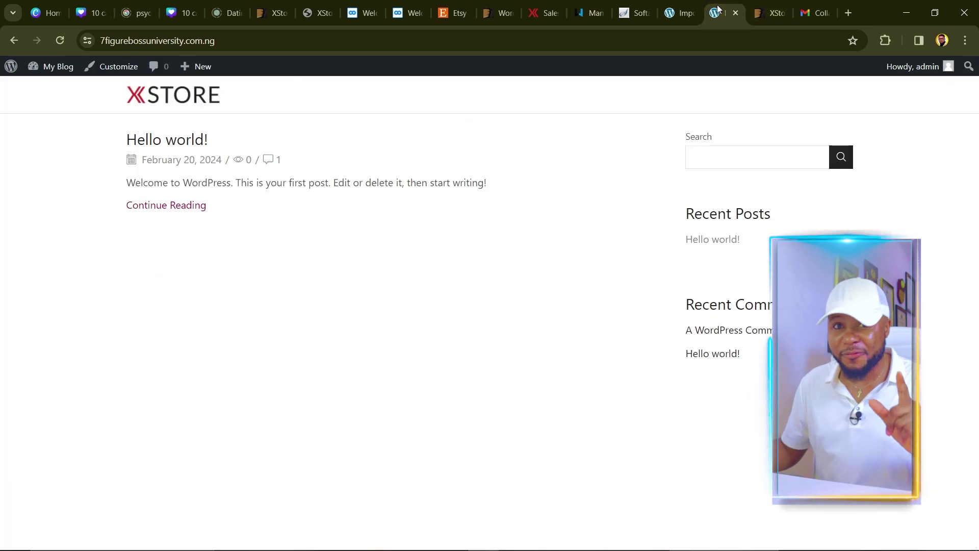
{"action": "left_click", "coordinate": [60, 42]}
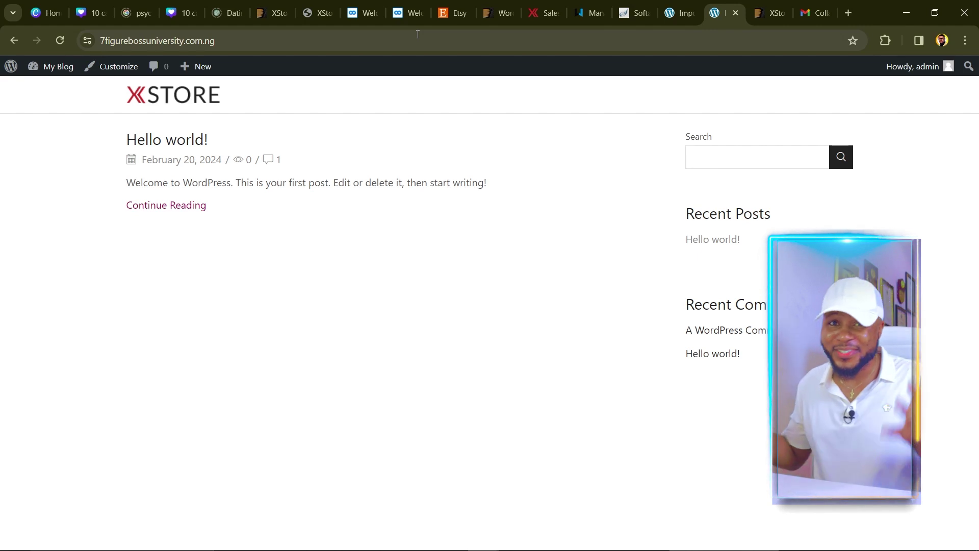
- Import the grocery demo without a child theme, installing all required plugins and all demo content
{"action": "left_click", "coordinate": [680, 13]}
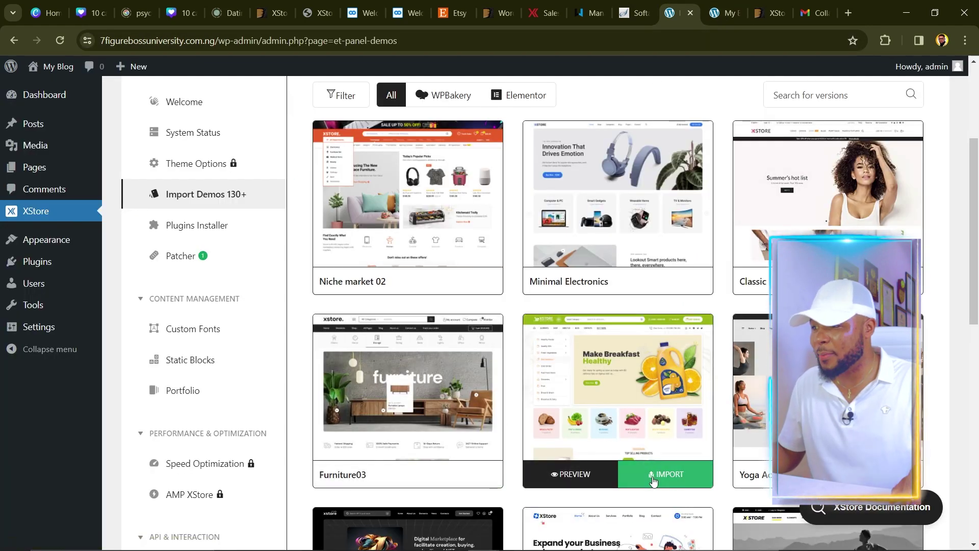
{"action": "left_click", "coordinate": [660, 477]}
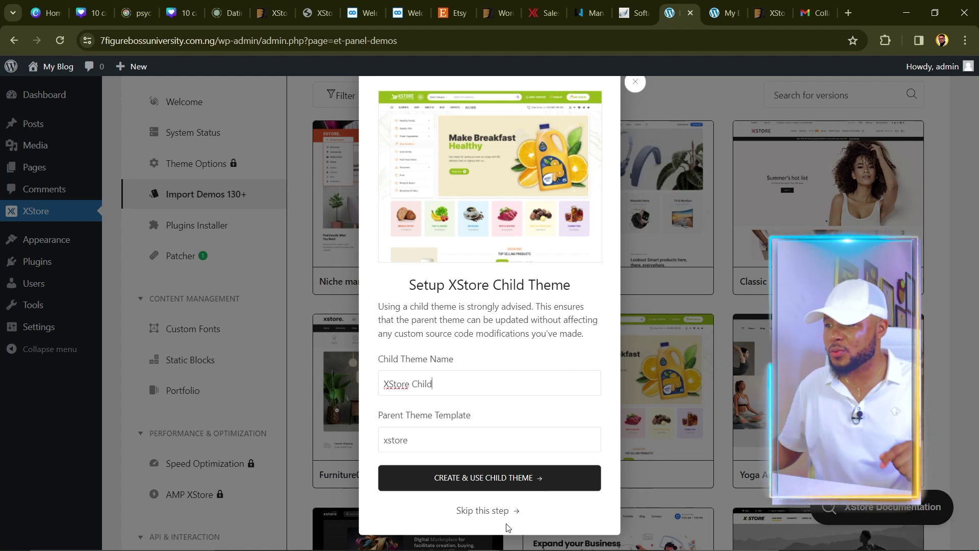
{"action": "left_click", "coordinate": [479, 510]}
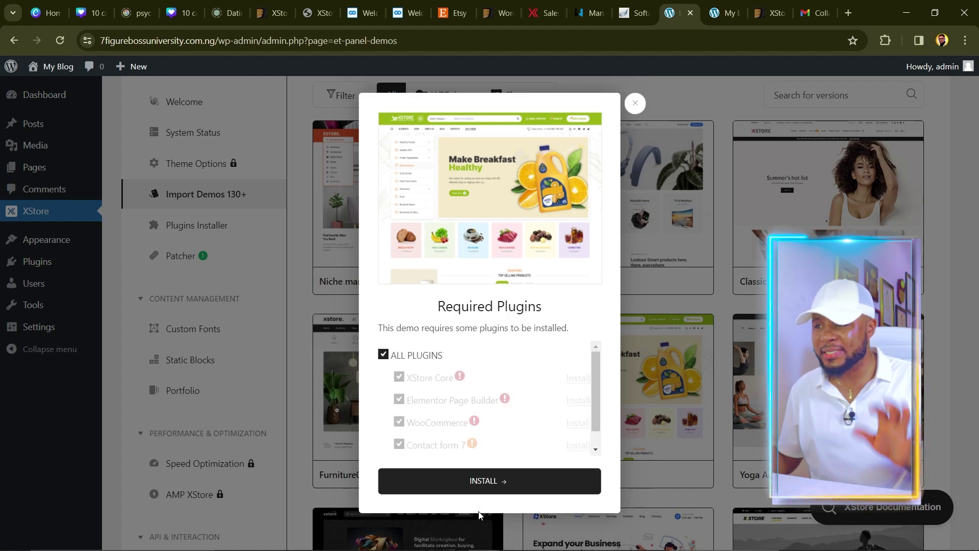
{"action": "scroll", "coordinate": [556, 440], "scroll_direction": "down", "scroll_amount": 1}
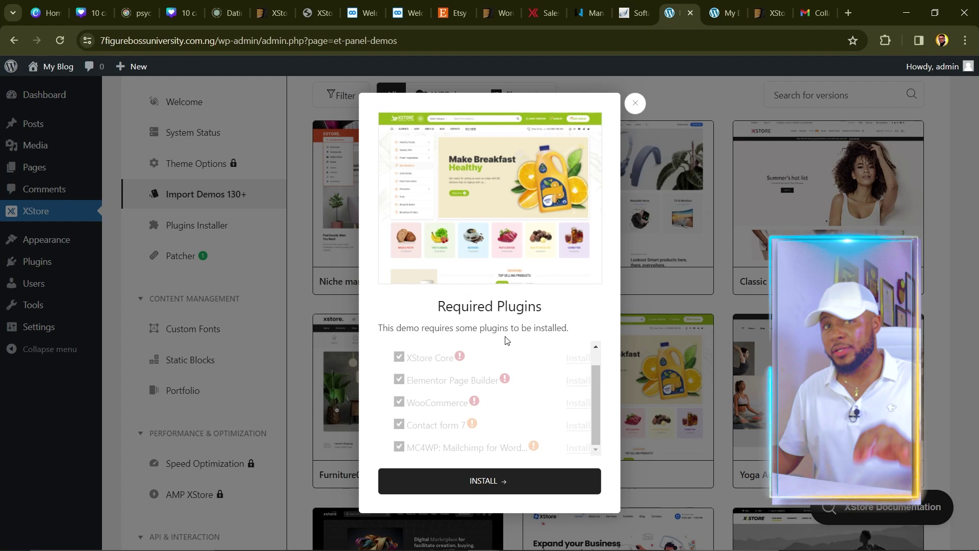
{"action": "left_click", "coordinate": [498, 482]}
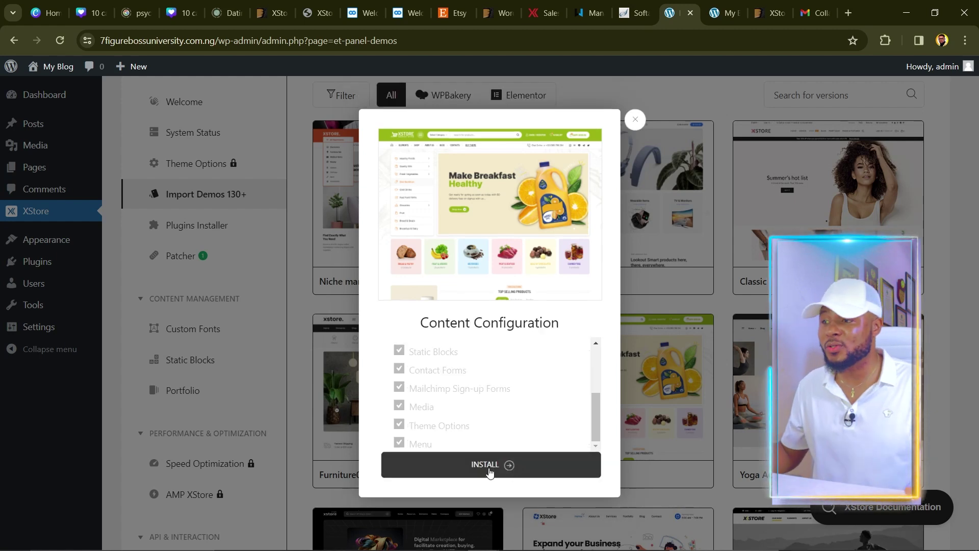
{"action": "left_click", "coordinate": [479, 468]}
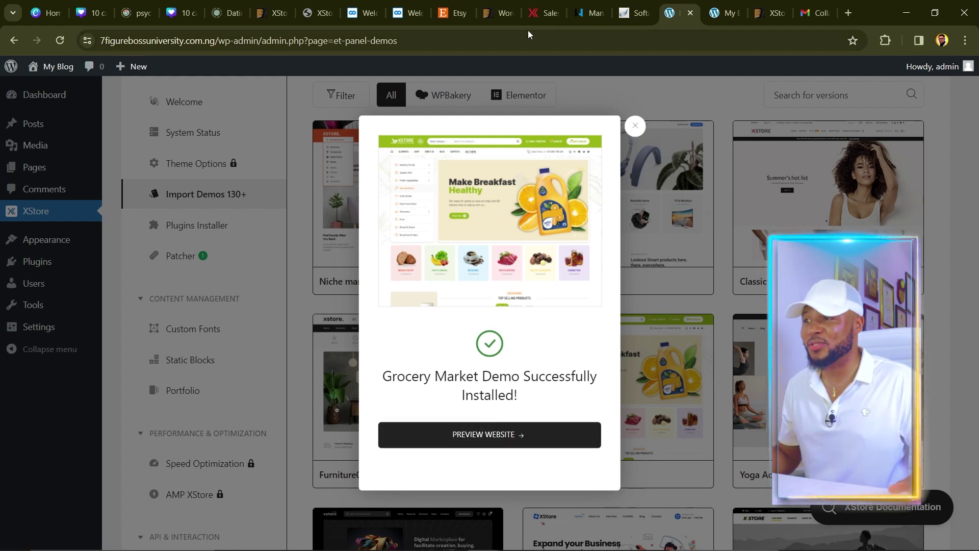
- Examine the site's live homepage with the grocery demo, including its department menu, categories and top selling products
{"action": "left_click", "coordinate": [716, 13]}
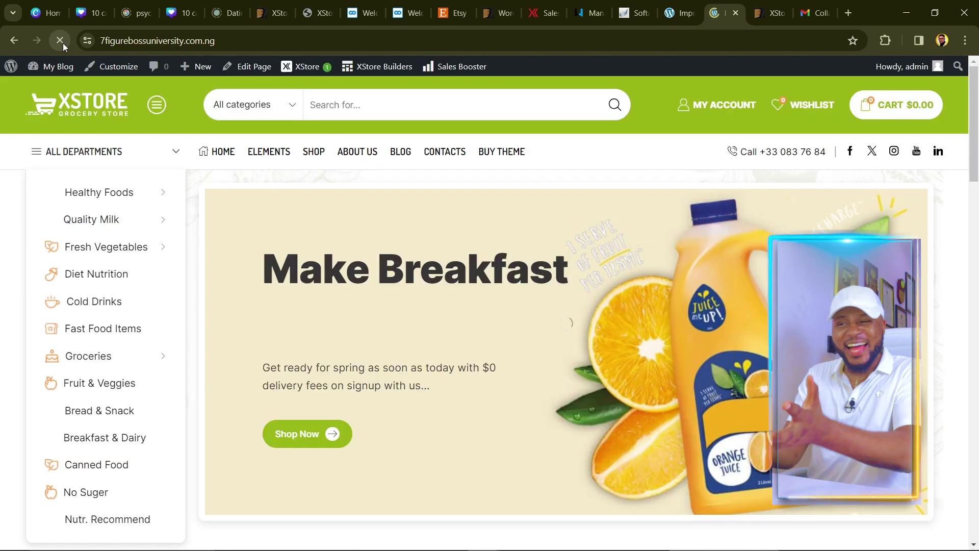
{"action": "mouse_move", "coordinate": [175, 241]}
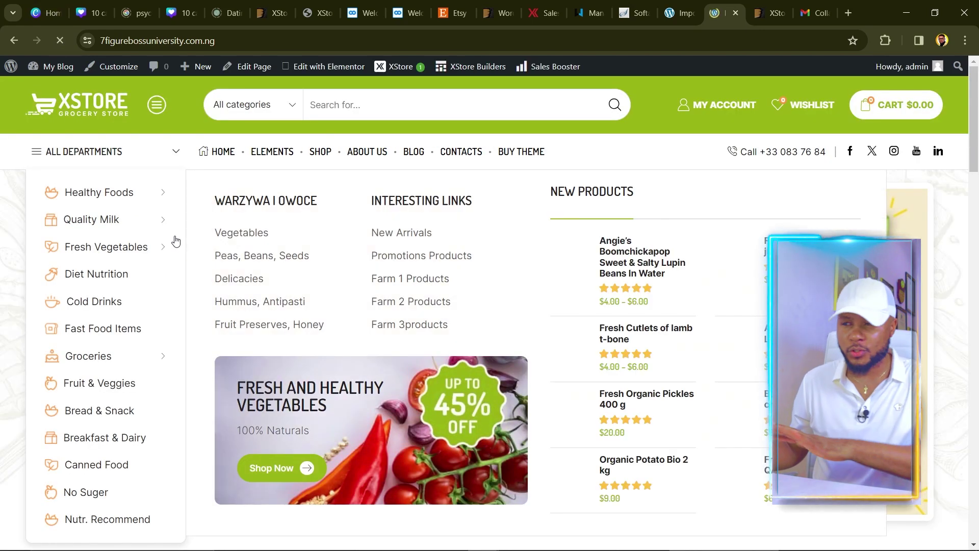
{"action": "scroll", "coordinate": [268, 259], "scroll_direction": "down", "scroll_amount": 10}
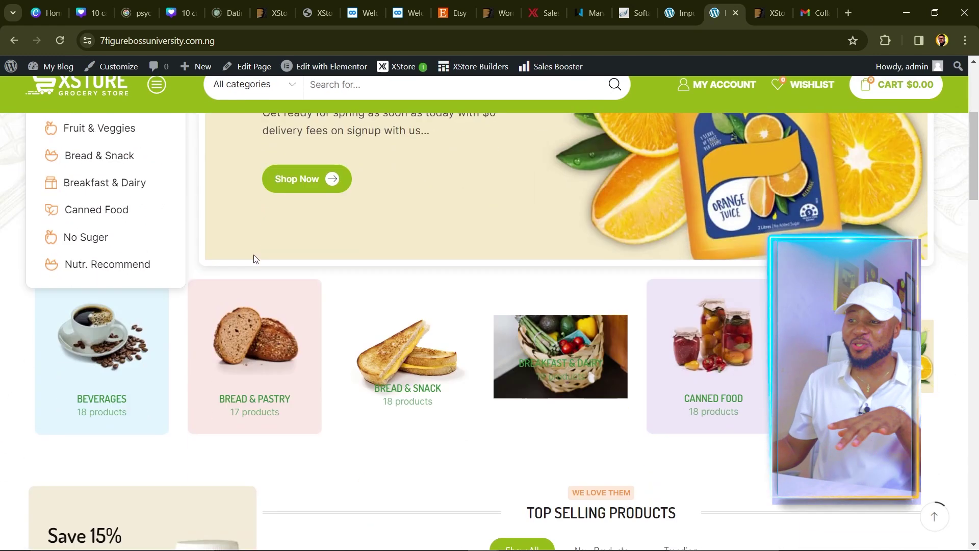
{"action": "scroll", "coordinate": [374, 295], "scroll_direction": "down", "scroll_amount": 6}
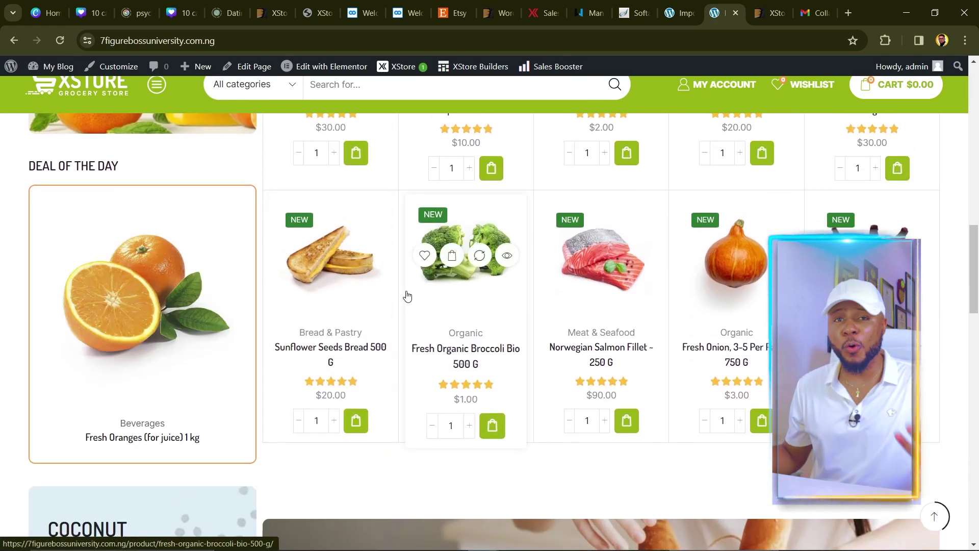
{"action": "scroll", "coordinate": [350, 194], "scroll_direction": "up", "scroll_amount": 8}
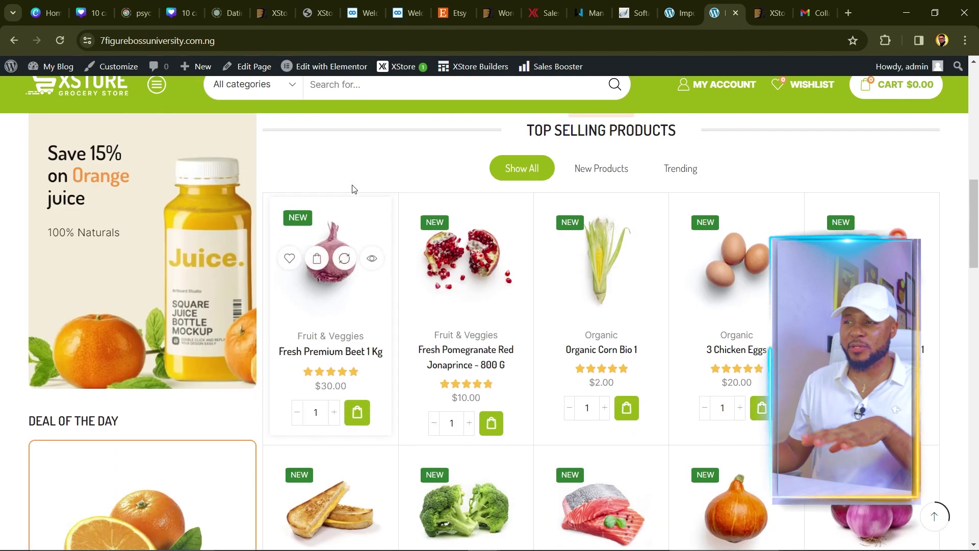
{"action": "scroll", "coordinate": [350, 185], "scroll_direction": "up", "scroll_amount": 4}
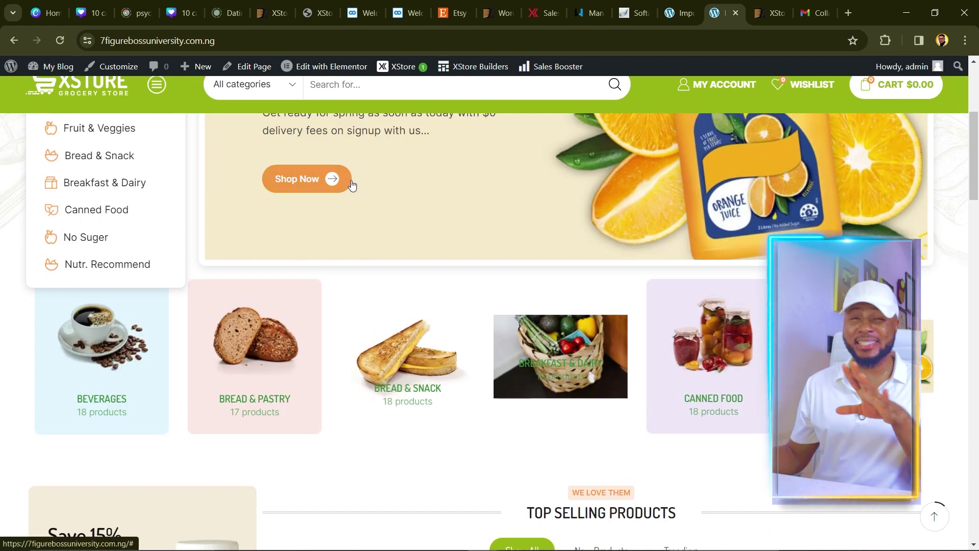
{"action": "scroll", "coordinate": [349, 173], "scroll_direction": "up", "scroll_amount": 4}
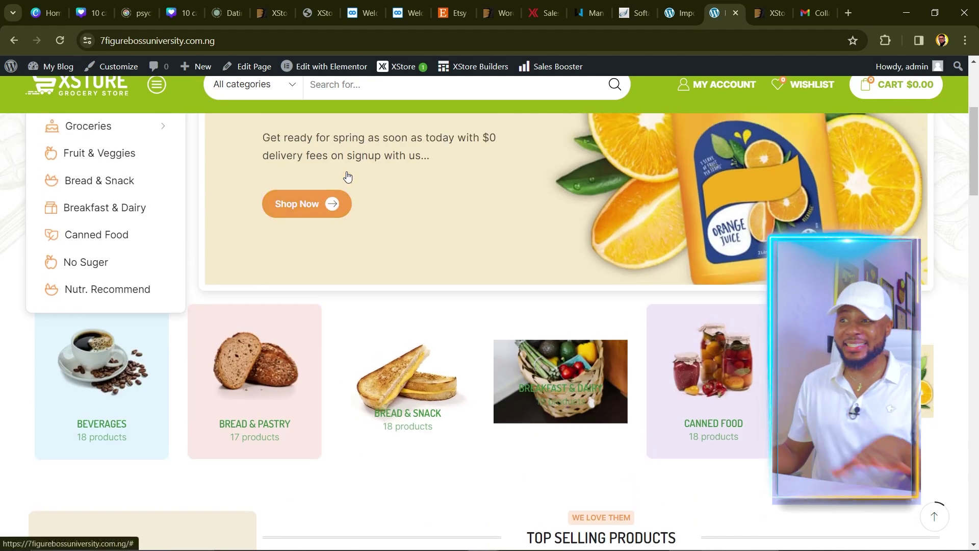
{"action": "scroll", "coordinate": [349, 176], "scroll_direction": "up", "scroll_amount": 2}
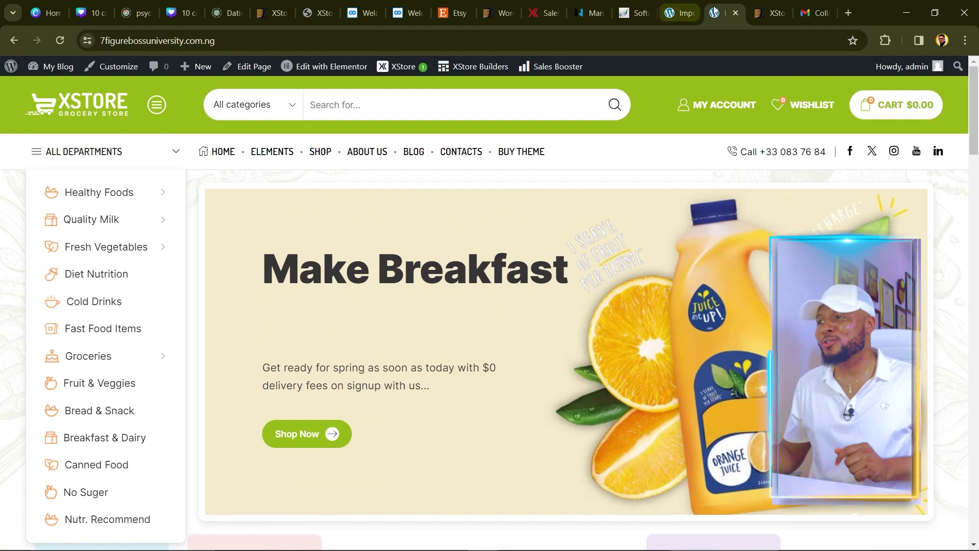
- Return to the WordPress admin, preview the imported Grocery Market website, and dismiss the finished demo import dialog
{"action": "left_click", "coordinate": [679, 13]}
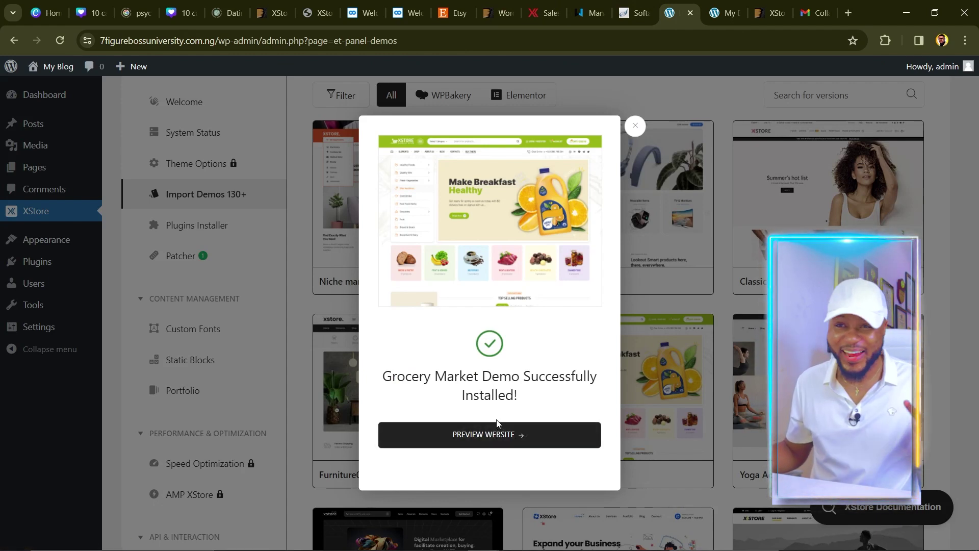
{"action": "left_click", "coordinate": [496, 435]}
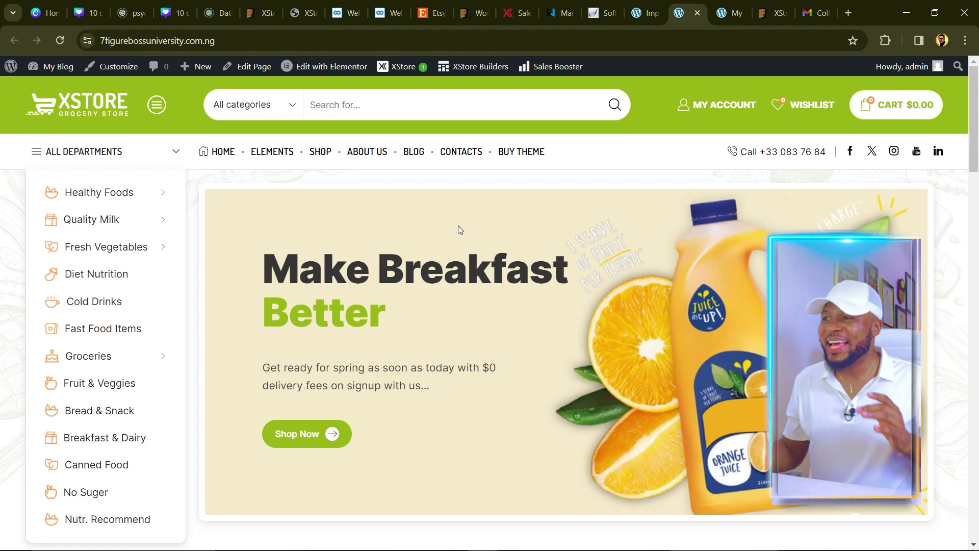
{"action": "left_click", "coordinate": [644, 13]}
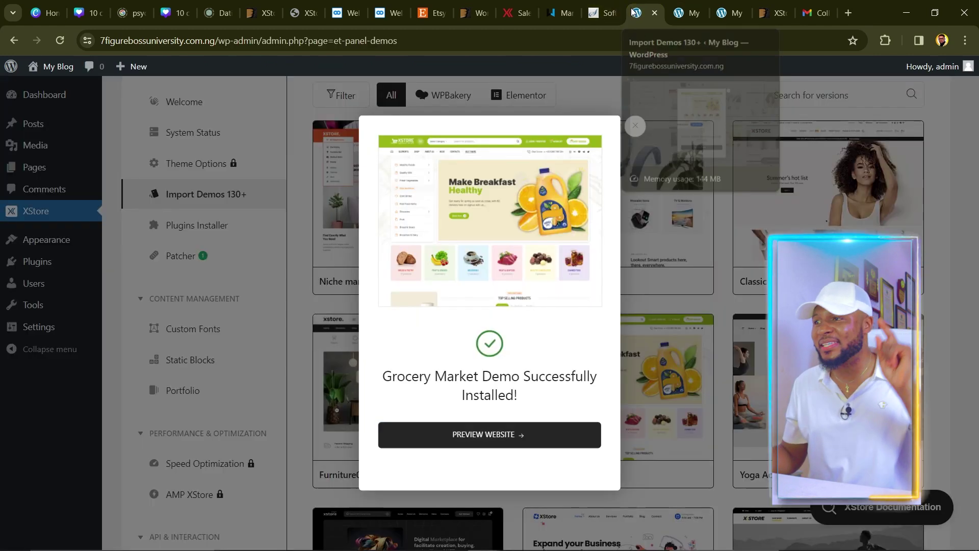
{"action": "left_click", "coordinate": [636, 126]}
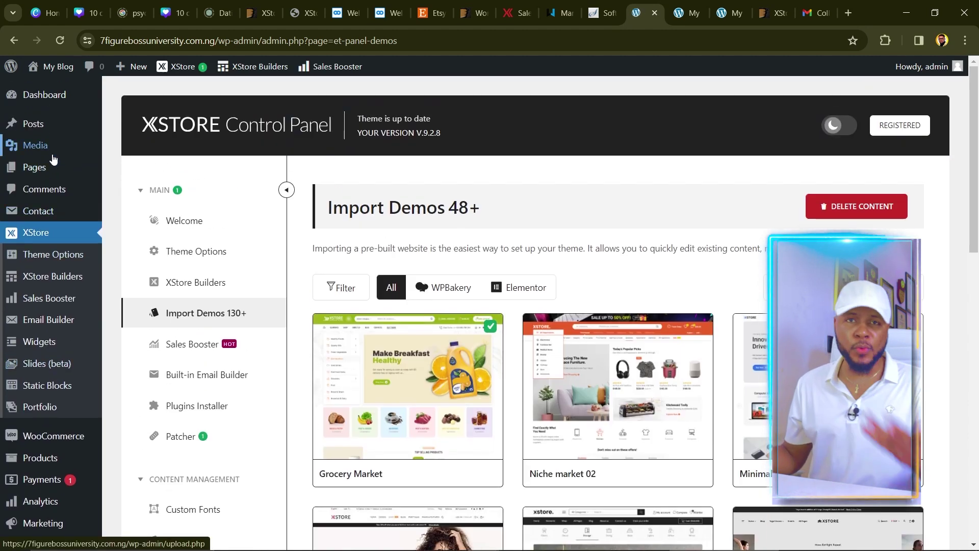
- Go to the list of all site pages and open the Home grocery-market page for editing with Elementor
{"action": "mouse_move", "coordinate": [39, 174]}
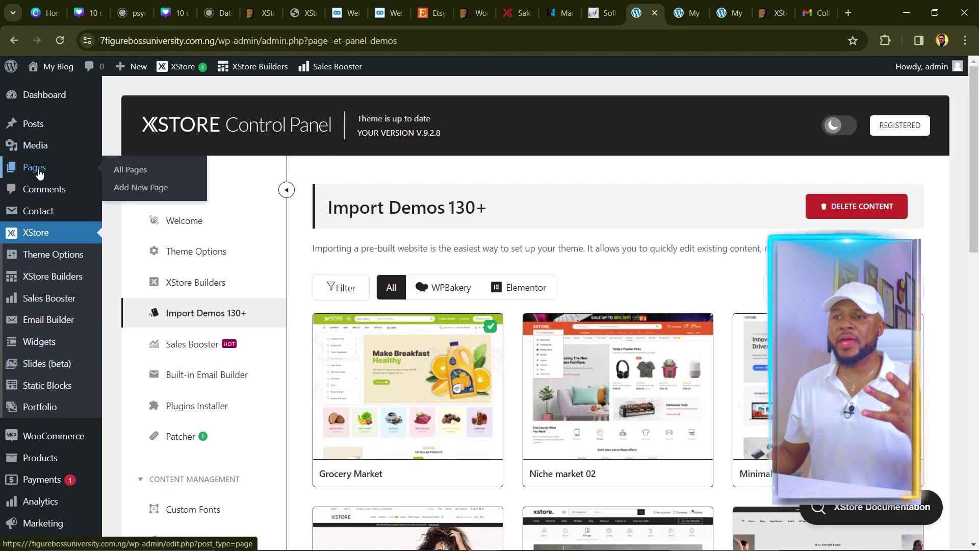
{"action": "left_click", "coordinate": [133, 171]}
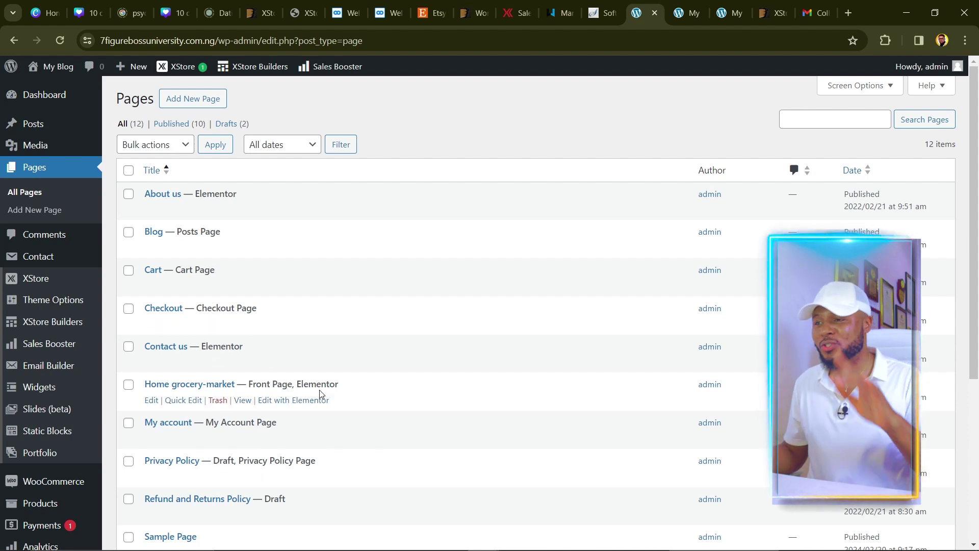
{"action": "left_click", "coordinate": [294, 400]}
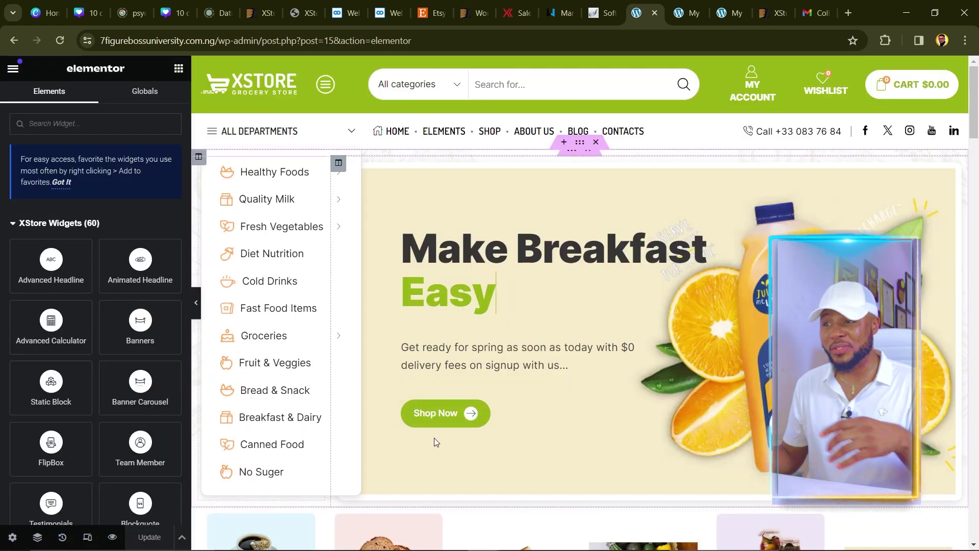
- Change "Top" to "Best" in the homepage's selling products heading, making it "Best selling products", and update the page
{"action": "scroll", "coordinate": [434, 438], "scroll_direction": "down", "scroll_amount": 4}
{"action": "scroll", "coordinate": [433, 437], "scroll_direction": "down", "scroll_amount": 1}
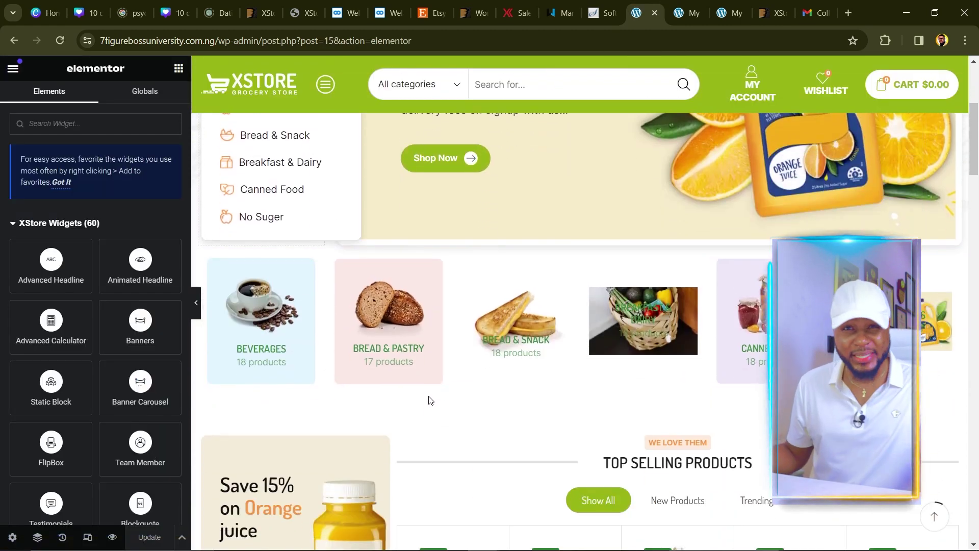
{"action": "scroll", "coordinate": [464, 347], "scroll_direction": "down", "scroll_amount": 6}
{"action": "scroll", "coordinate": [514, 283], "scroll_direction": "up", "scroll_amount": 4}
{"action": "left_click", "coordinate": [684, 335]}
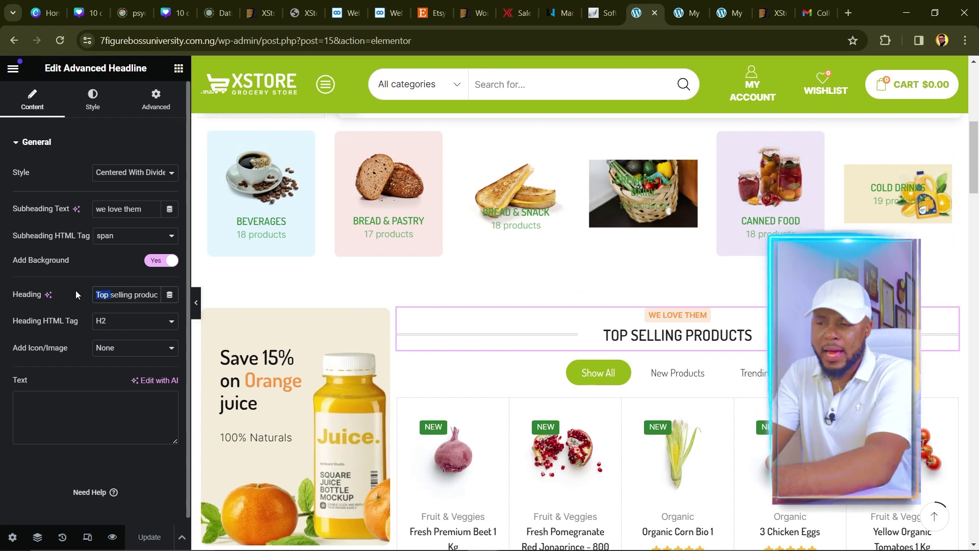
{"action": "type", "text": "Best"}
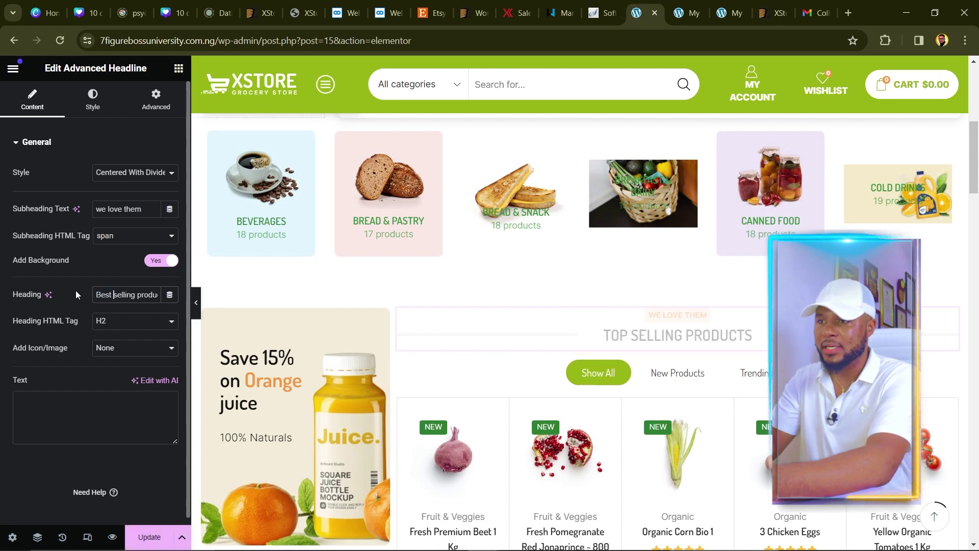
{"action": "key", "text": "BackSpace"}
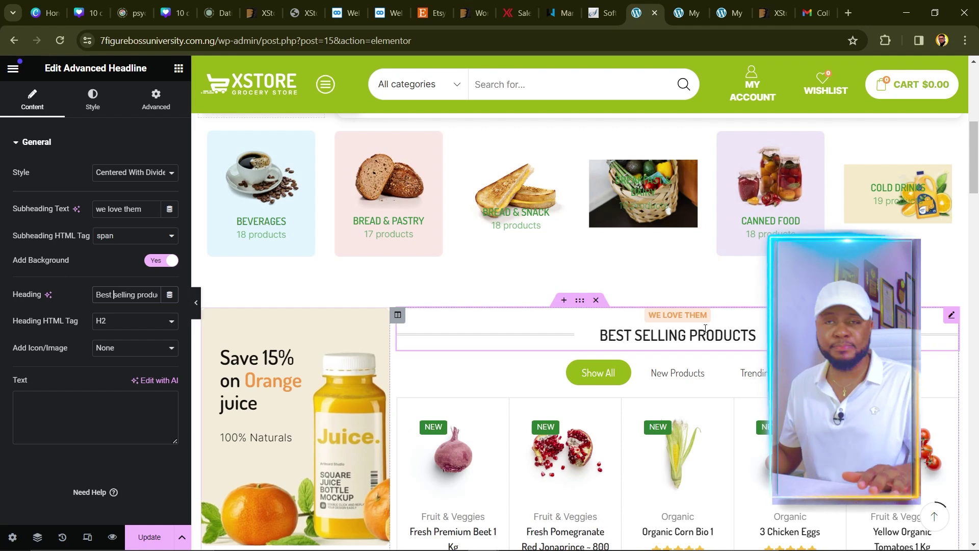
{"action": "scroll", "coordinate": [716, 322], "scroll_direction": "down", "scroll_amount": 1}
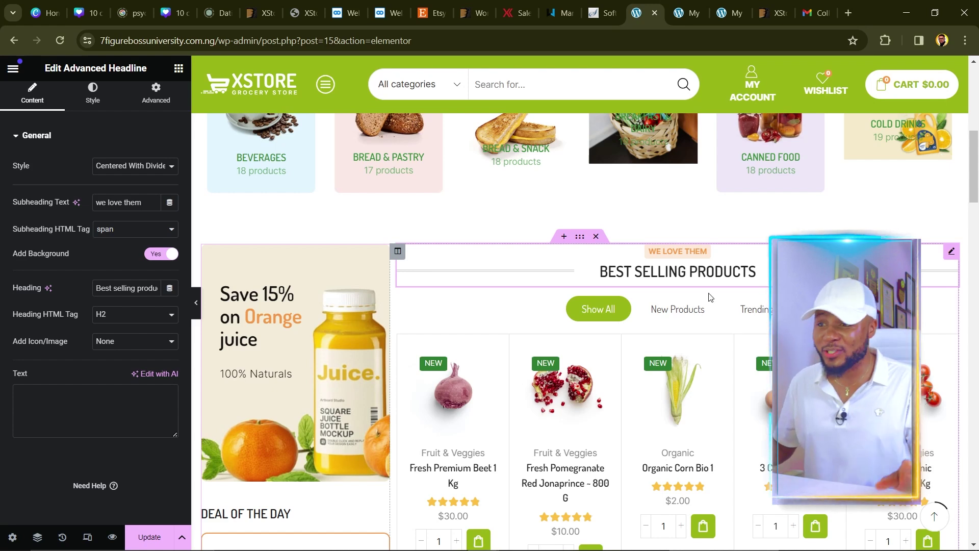
{"action": "left_click", "coordinate": [149, 536]}
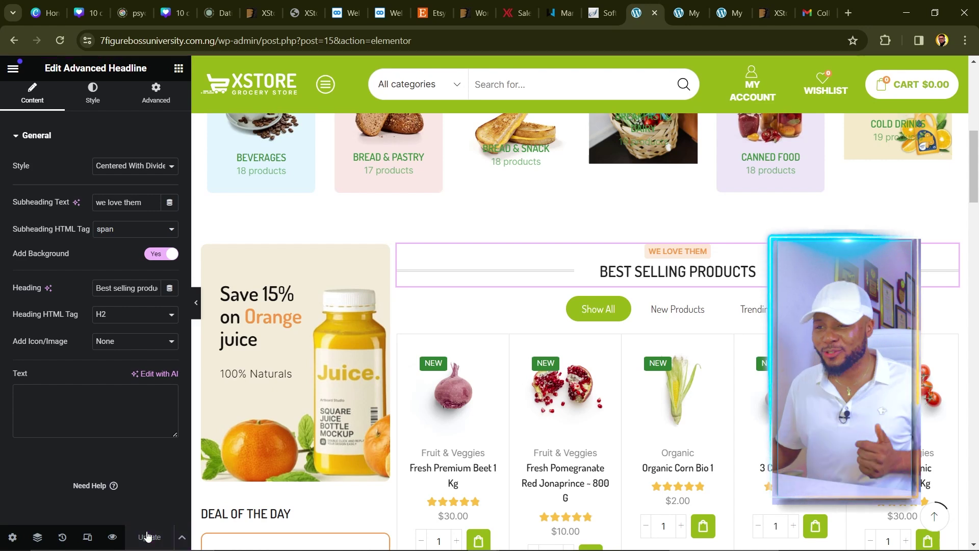
- Reload the live homepage to check the edited products heading, and switch to XStore's original grocery-market demo site for comparison
{"action": "left_click", "coordinate": [678, 13]}
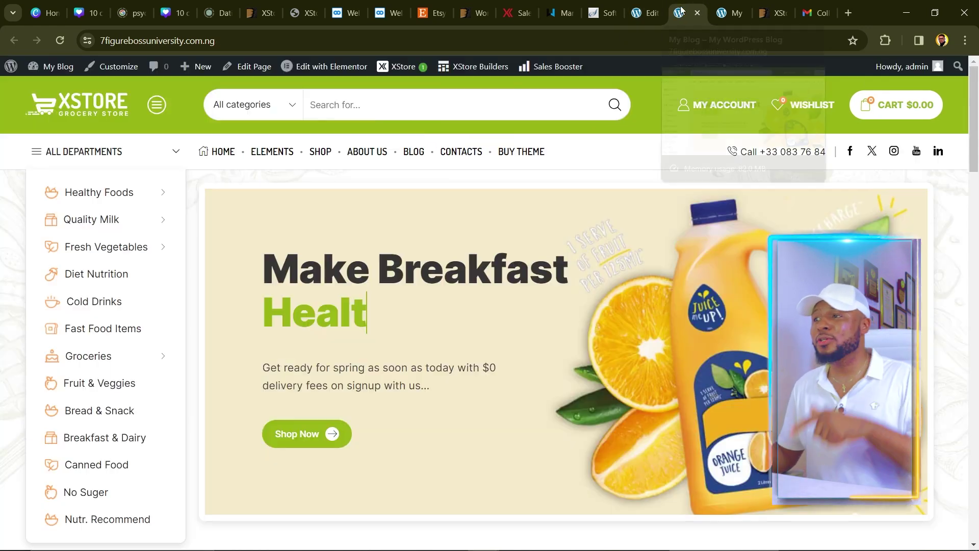
{"action": "scroll", "coordinate": [437, 367], "scroll_direction": "down", "scroll_amount": 7}
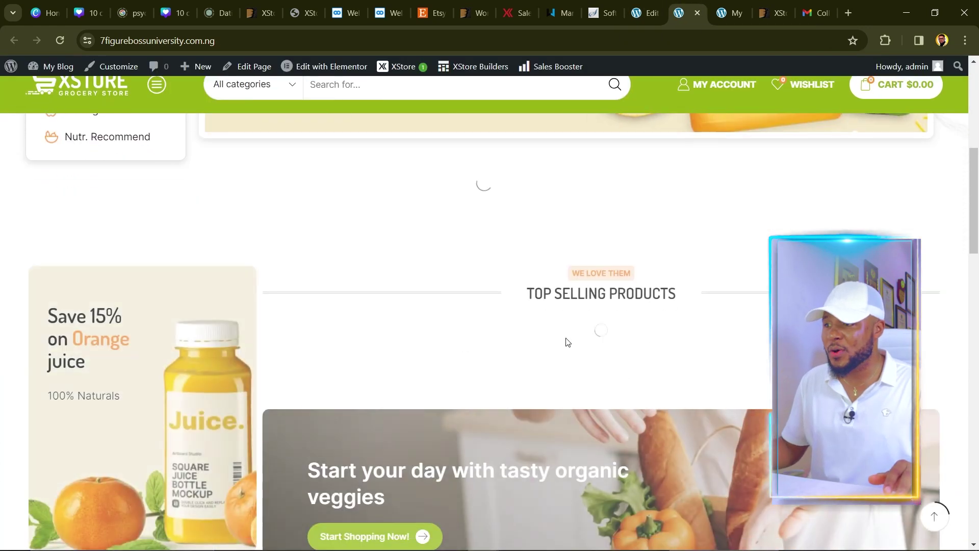
{"action": "scroll", "coordinate": [546, 288], "scroll_direction": "up", "scroll_amount": 1}
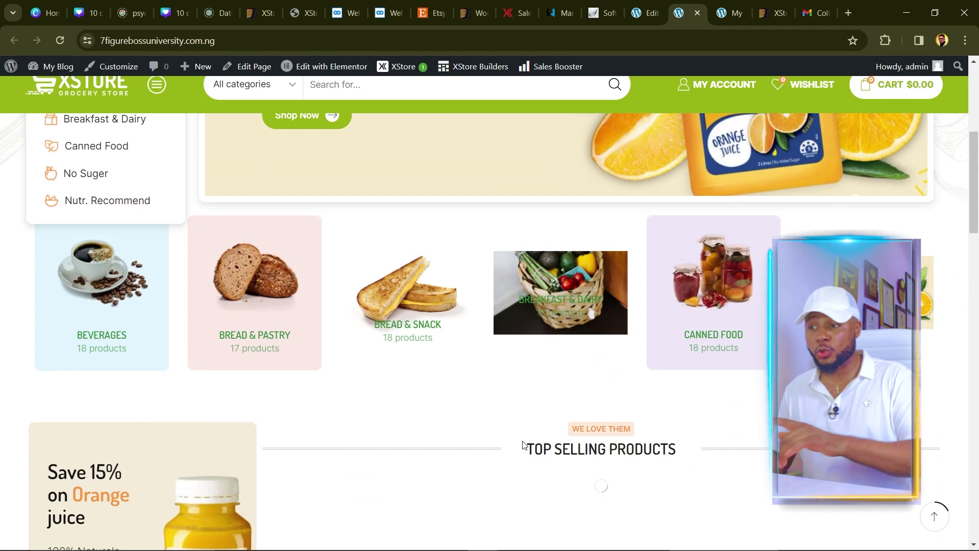
{"action": "left_click", "coordinate": [60, 41]}
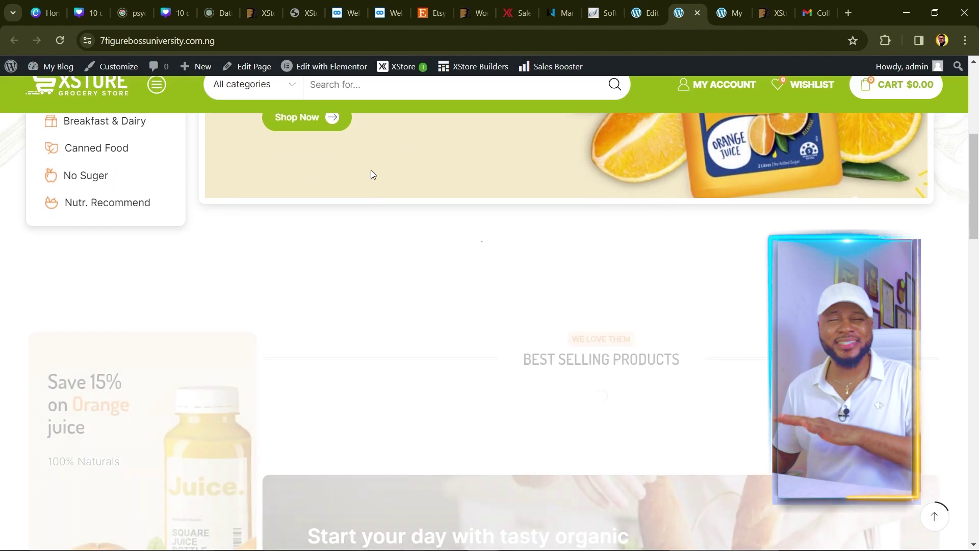
{"action": "key", "text": "ctrl+7"}
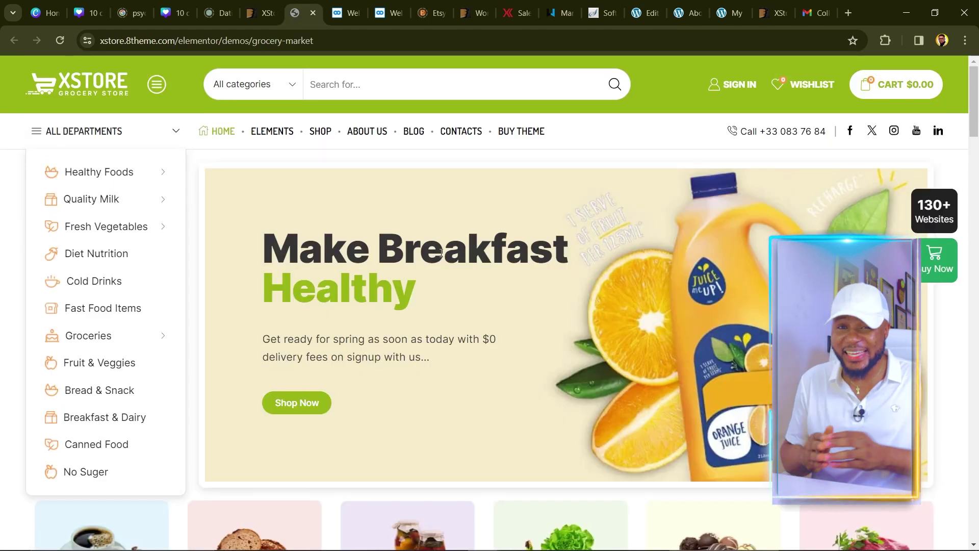